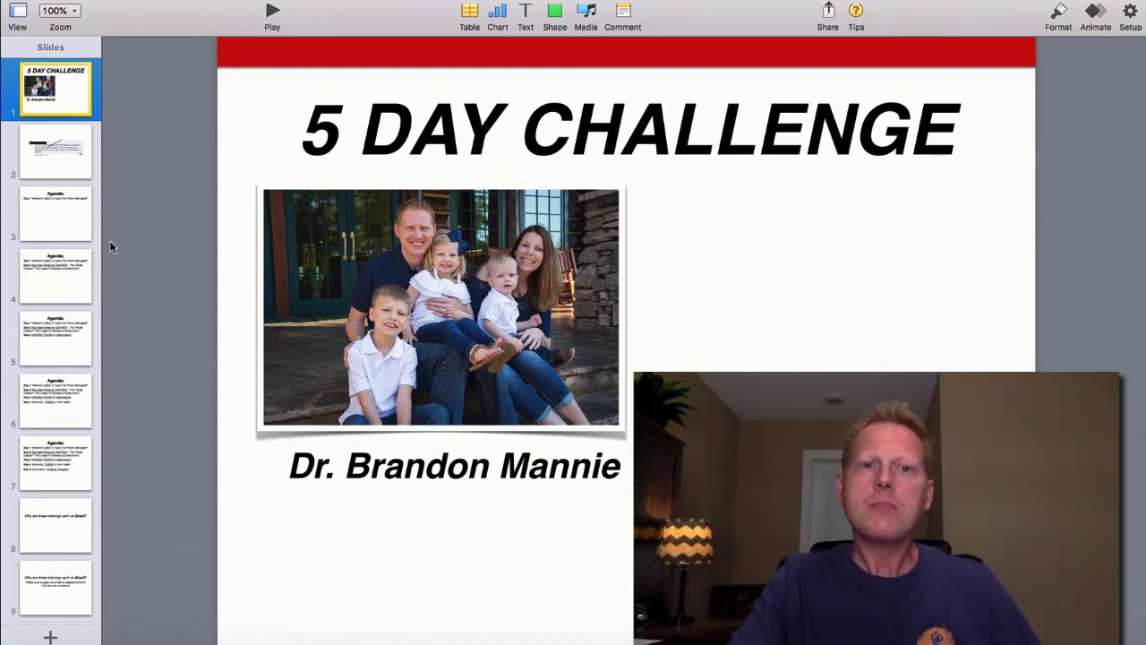
- Page through the Day 1–4 agenda slides and the two email-training slides
{"action": "left_click", "coordinate": [57, 174]}
{"action": "left_click", "coordinate": [53, 208]}
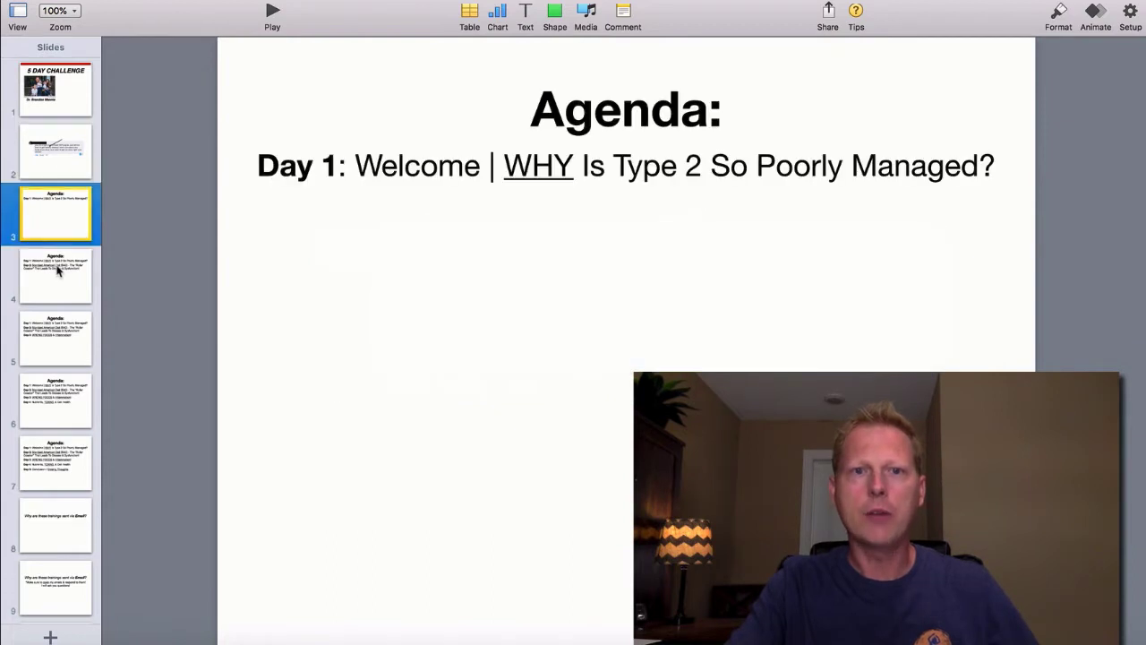
{"action": "left_click", "coordinate": [57, 271]}
{"action": "scroll", "coordinate": [62, 260], "scroll_direction": "down", "scroll_amount": 2}
{"action": "left_click", "coordinate": [68, 240]}
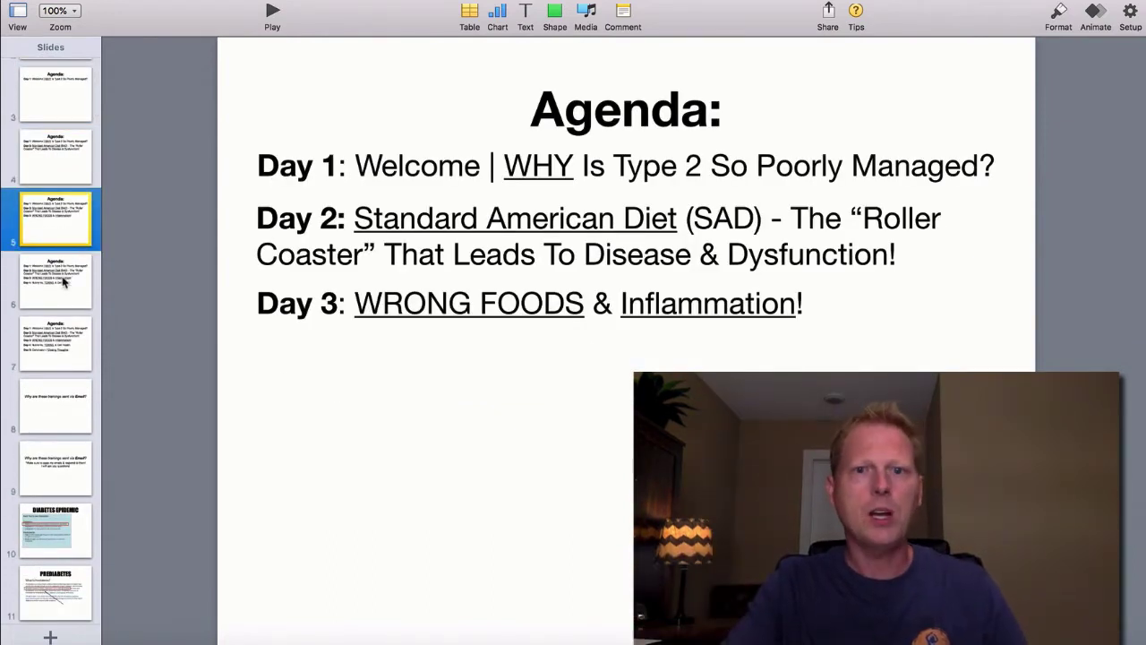
{"action": "left_click", "coordinate": [64, 283]}
{"action": "left_click", "coordinate": [54, 403]}
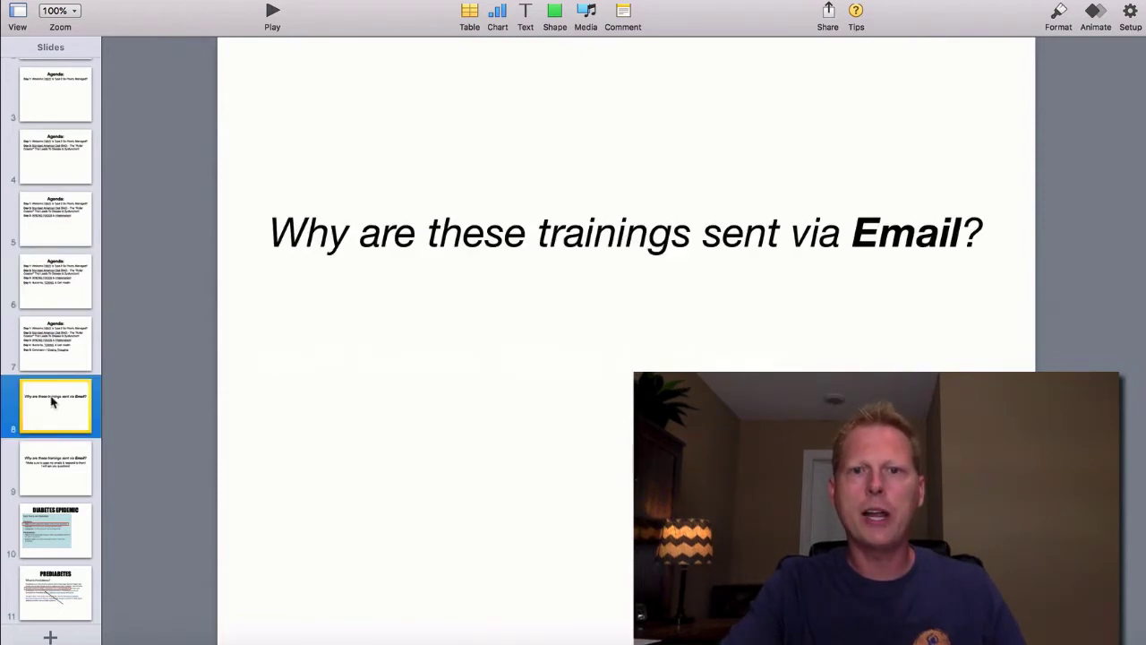
{"action": "scroll", "coordinate": [52, 376], "scroll_direction": "down", "scroll_amount": 2}
{"action": "left_click", "coordinate": [53, 381]}
{"action": "scroll", "coordinate": [51, 367], "scroll_direction": "down", "scroll_amount": 2}
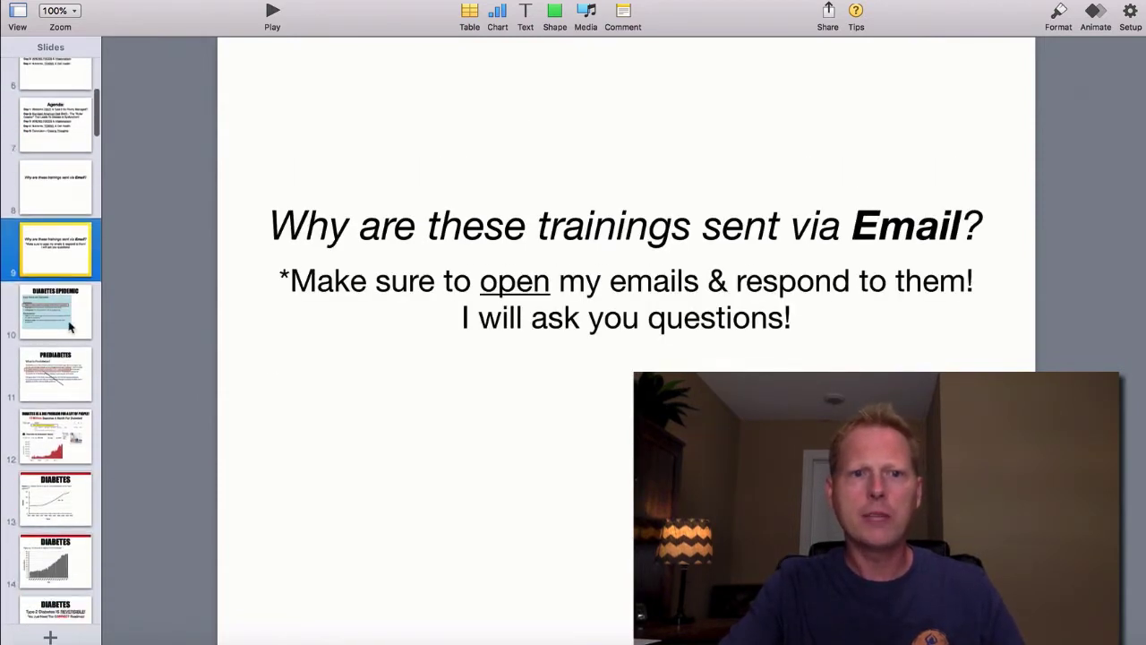
- Page through the diabetes epidemic, prediabetes and chart slides to 'Type 2 Diabetes IS REVERSIBLE', then return to slide 1
{"action": "left_click", "coordinate": [70, 328]}
{"action": "left_click", "coordinate": [60, 365]}
{"action": "scroll", "coordinate": [61, 365], "scroll_direction": "down", "scroll_amount": 2}
{"action": "left_click", "coordinate": [75, 317]}
{"action": "scroll", "coordinate": [75, 319], "scroll_direction": "down", "scroll_amount": 1}
{"action": "scroll", "coordinate": [75, 317], "scroll_direction": "down", "scroll_amount": 1}
{"action": "left_click", "coordinate": [60, 320]}
{"action": "scroll", "coordinate": [59, 318], "scroll_direction": "down", "scroll_amount": 1}
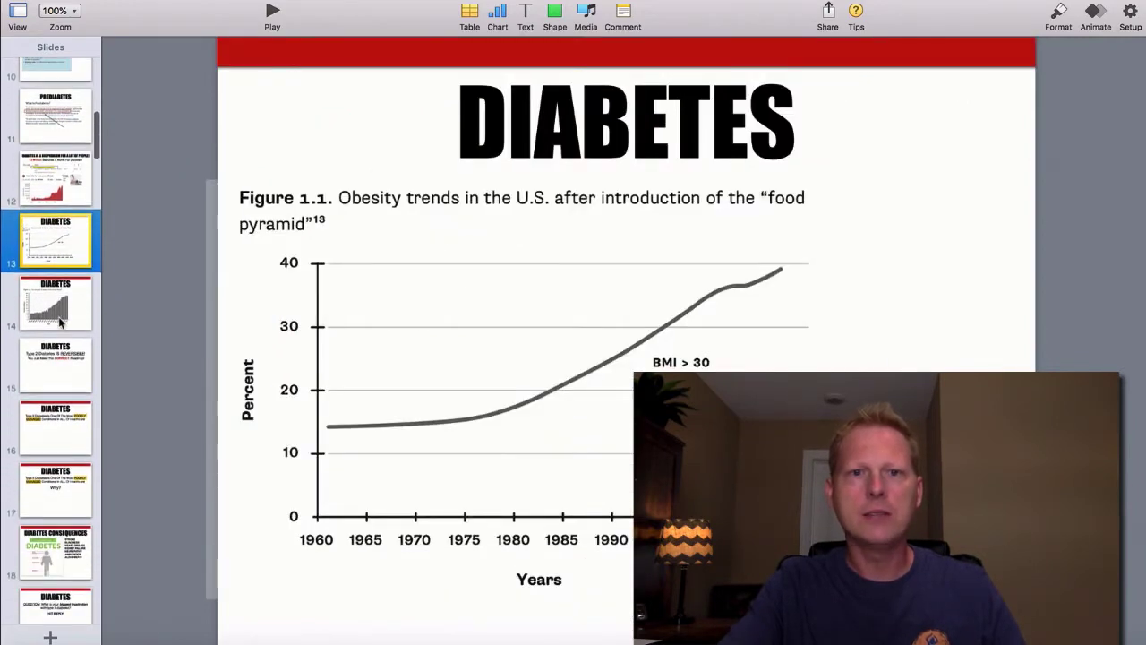
{"action": "left_click", "coordinate": [61, 358]}
{"action": "scroll", "coordinate": [60, 367], "scroll_direction": "down", "scroll_amount": 1}
{"action": "left_click", "coordinate": [60, 374]}
{"action": "scroll", "coordinate": [60, 374], "scroll_direction": "down", "scroll_amount": 3}
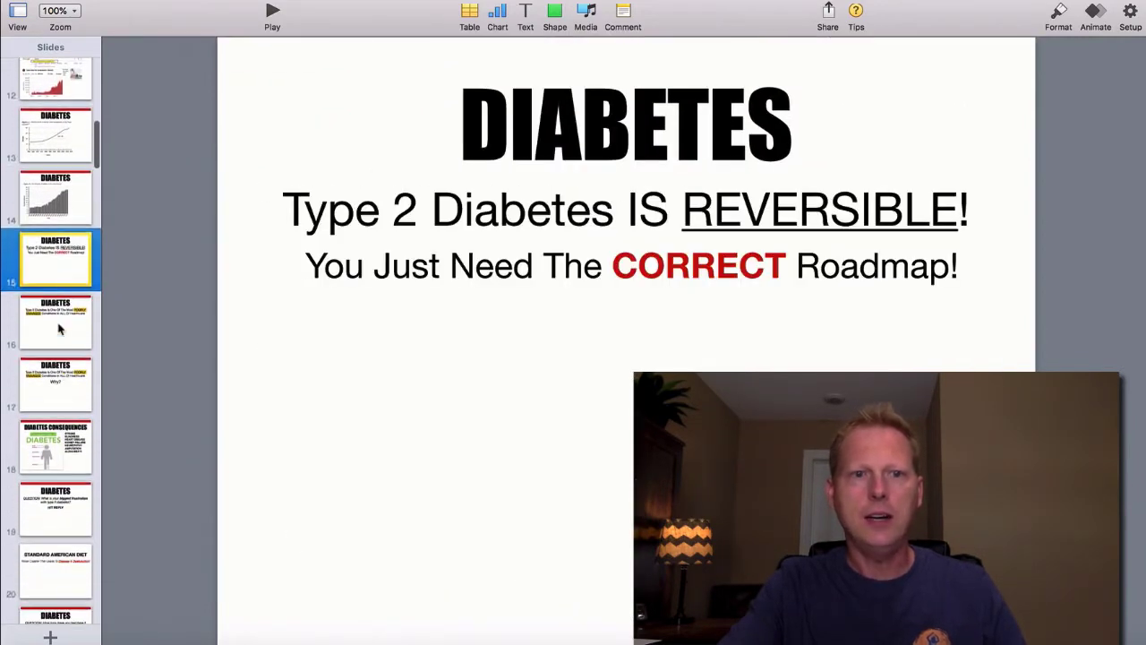
{"action": "scroll", "coordinate": [60, 359], "scroll_direction": "up", "scroll_amount": 15}
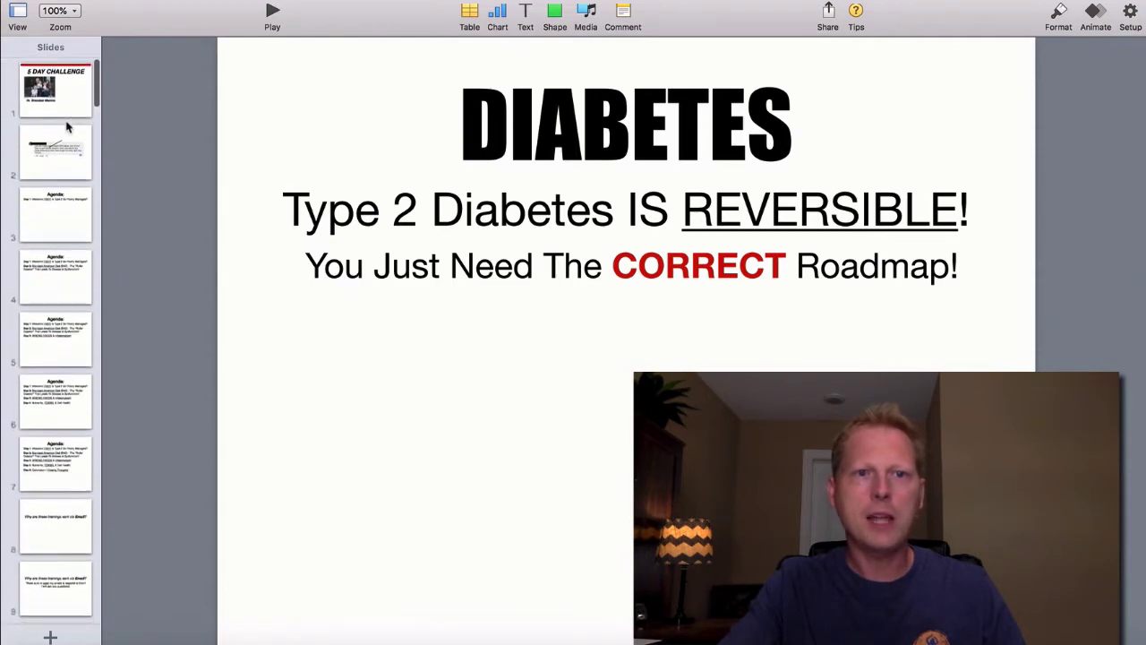
{"action": "left_click", "coordinate": [66, 110]}
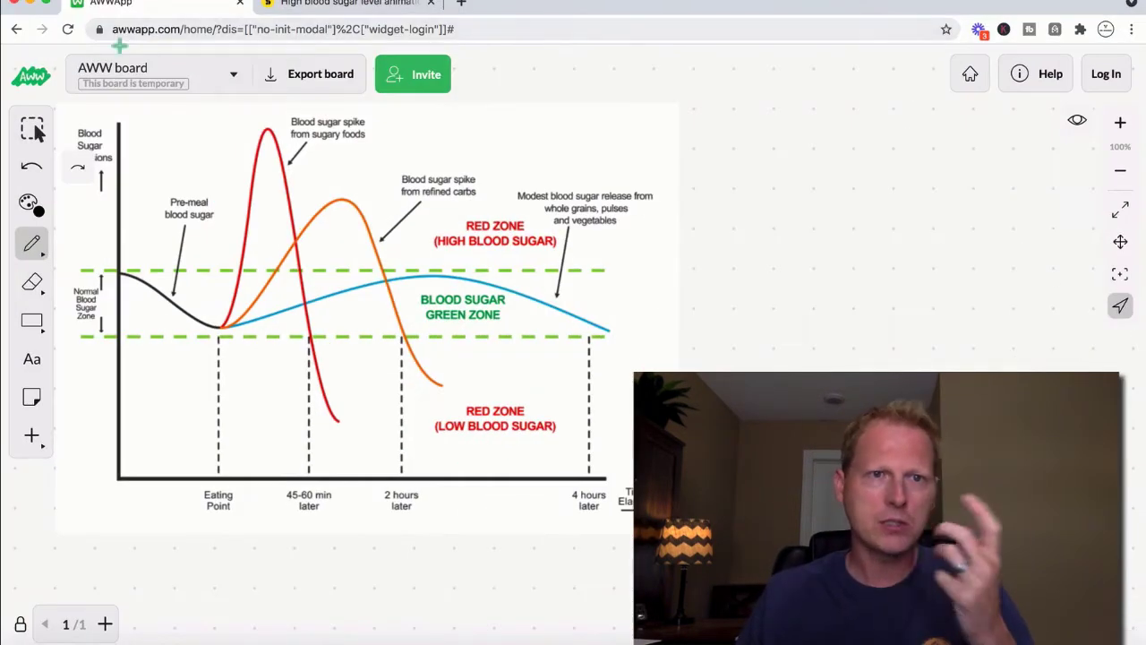
- Select the web address of the AWW board in the browser
{"action": "left_click", "coordinate": [182, 29]}
- Highlight the awwapp.com address, return to the board canvas and pick the Pencil tool
{"action": "left_click", "coordinate": [183, 29]}
{"action": "left_click_drag", "start_coordinate": [220, 29], "coordinate": [112, 29]}
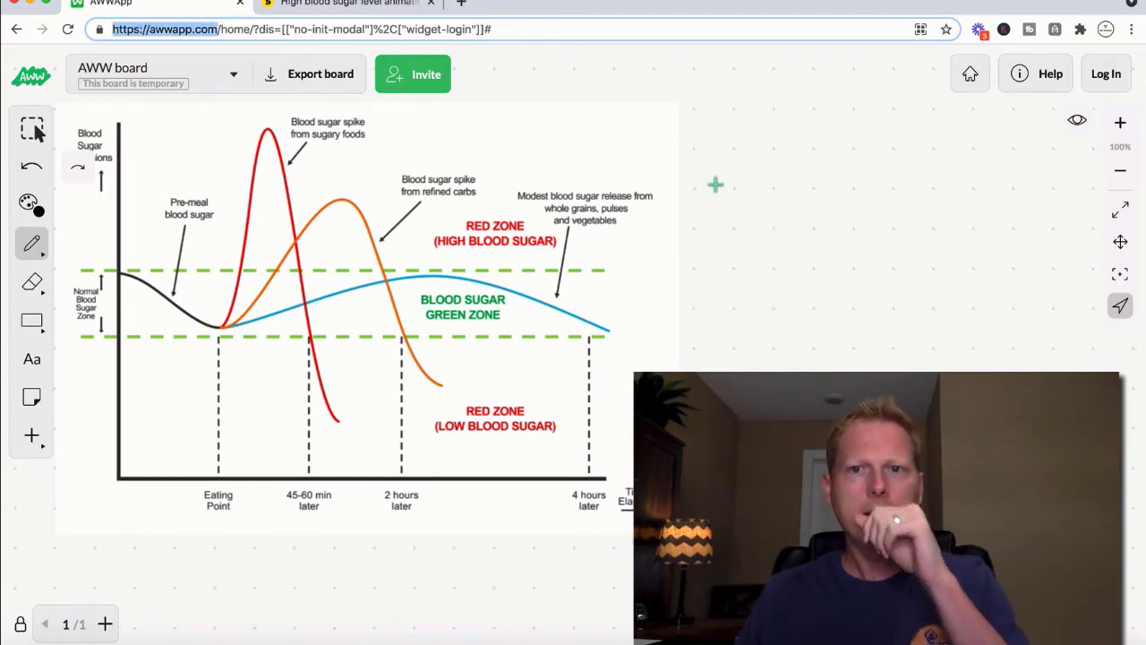
{"action": "left_click", "coordinate": [748, 182]}
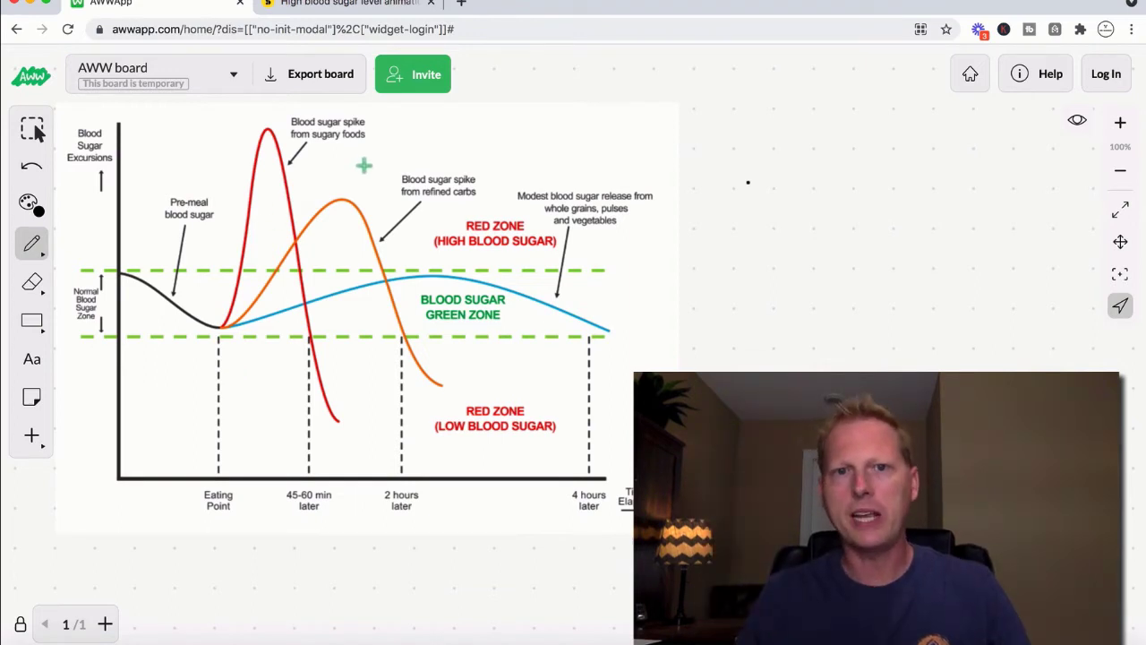
{"action": "left_click", "coordinate": [33, 245]}
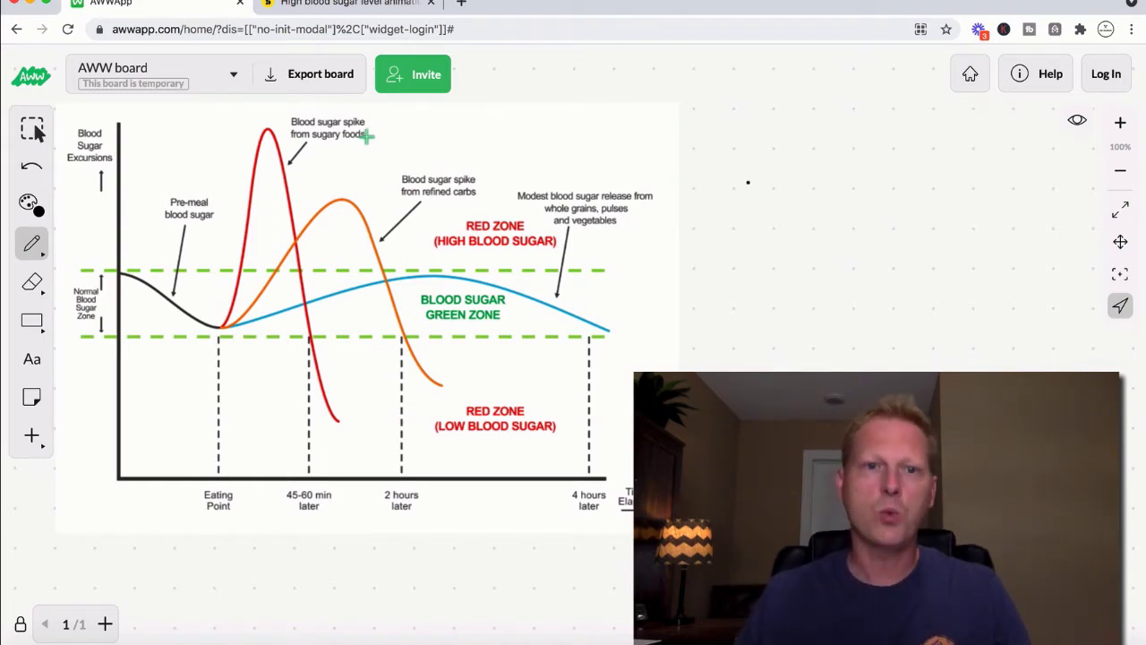
- Circle the red sugary-food spike's peak, trace its crash down and back up toward the blue curve
{"action": "mouse_move", "coordinate": [254, 126]}
{"action": "left_mouse_down"}
{"action": "mouse_move", "coordinate": [258, 164]}
{"action": "mouse_move", "coordinate": [282, 113]}
{"action": "mouse_move", "coordinate": [215, 157]}
{"action": "mouse_move", "coordinate": [336, 117]}
{"action": "mouse_move", "coordinate": [247, 140]}
{"action": "mouse_move", "coordinate": [300, 105]}
{"action": "mouse_move", "coordinate": [220, 164]}
{"action": "left_mouse_up"}
{"action": "left_click_drag", "start_coordinate": [283, 138], "coordinate": [305, 151]}
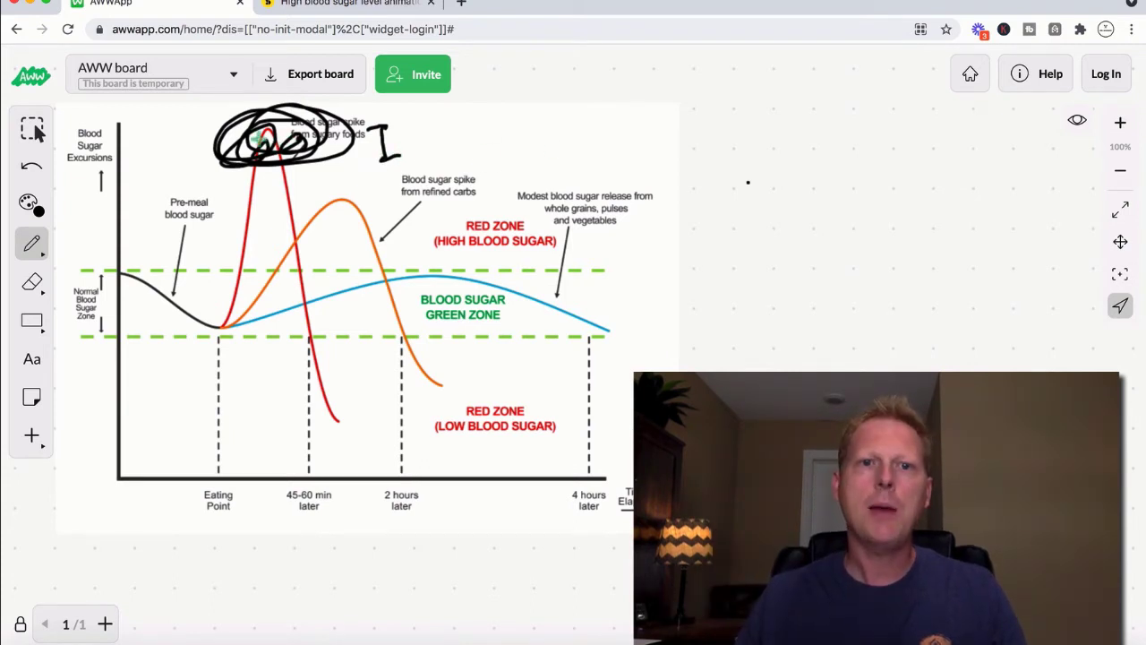
{"action": "left_click_drag", "start_coordinate": [291, 140], "coordinate": [340, 401]}
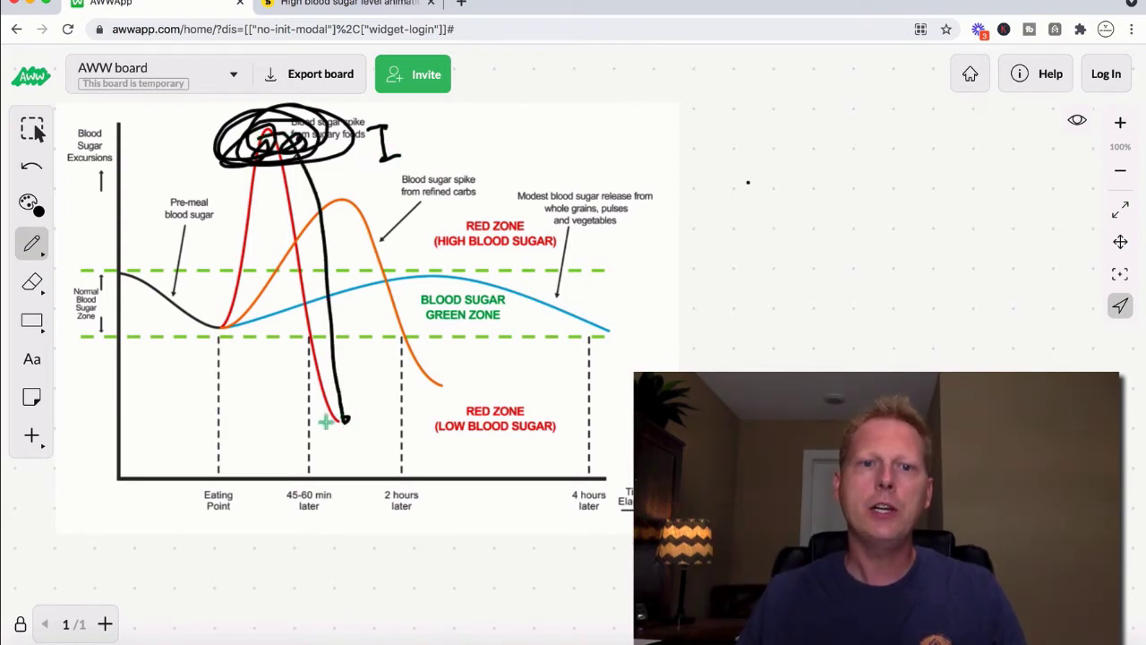
{"action": "left_click_drag", "start_coordinate": [347, 421], "coordinate": [371, 413]}
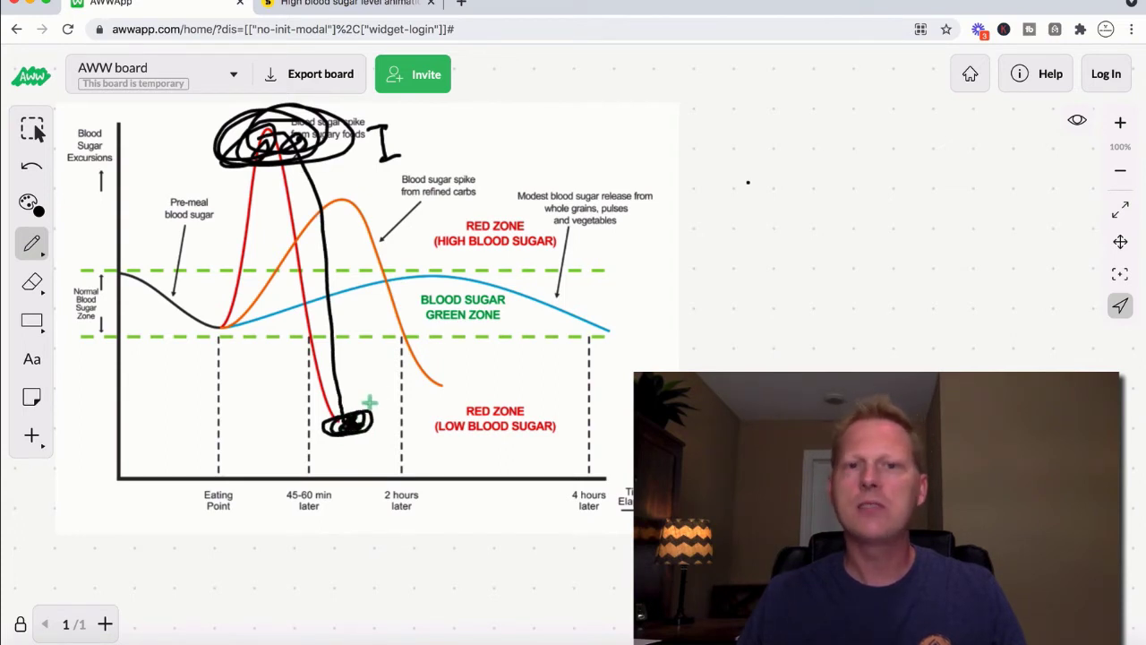
{"action": "left_click_drag", "start_coordinate": [373, 407], "coordinate": [402, 285]}
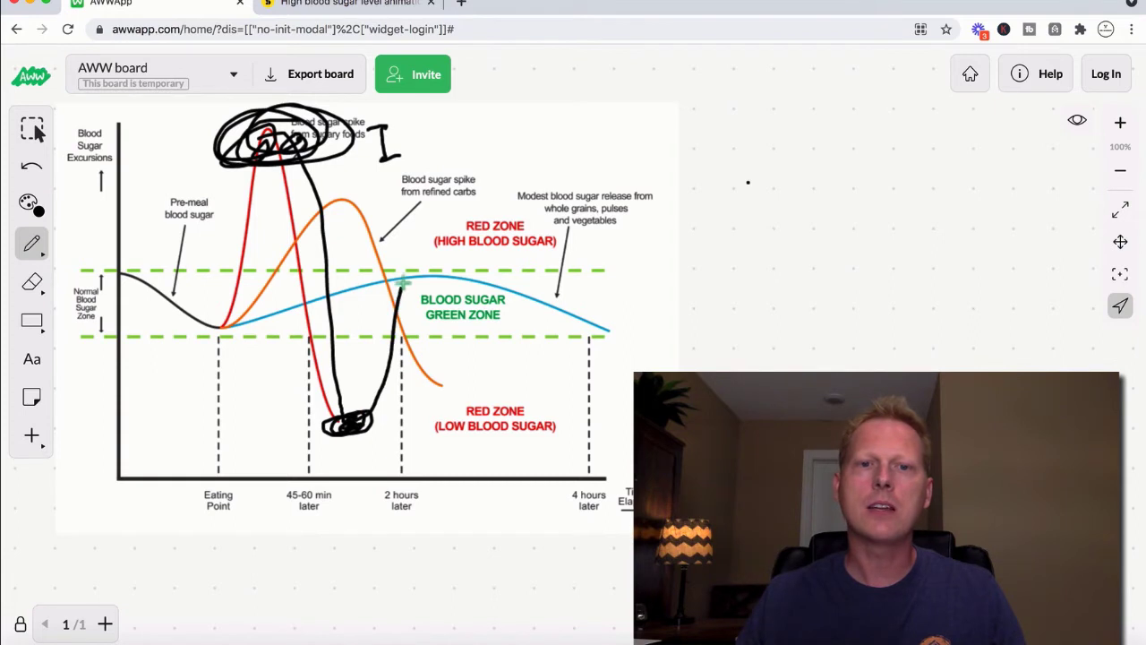
- Draw zigzag blood-sugar swings and lines along both green-zone boundaries, then go to Storyblocks
{"action": "mouse_move", "coordinate": [430, 160]}
{"action": "left_mouse_down"}
{"action": "mouse_move", "coordinate": [448, 394]}
{"action": "mouse_move", "coordinate": [485, 190]}
{"action": "mouse_move", "coordinate": [505, 217]}
{"action": "mouse_move", "coordinate": [507, 405]}
{"action": "mouse_move", "coordinate": [538, 191]}
{"action": "mouse_move", "coordinate": [578, 357]}
{"action": "mouse_move", "coordinate": [604, 223]}
{"action": "mouse_move", "coordinate": [630, 193]}
{"action": "left_mouse_up"}
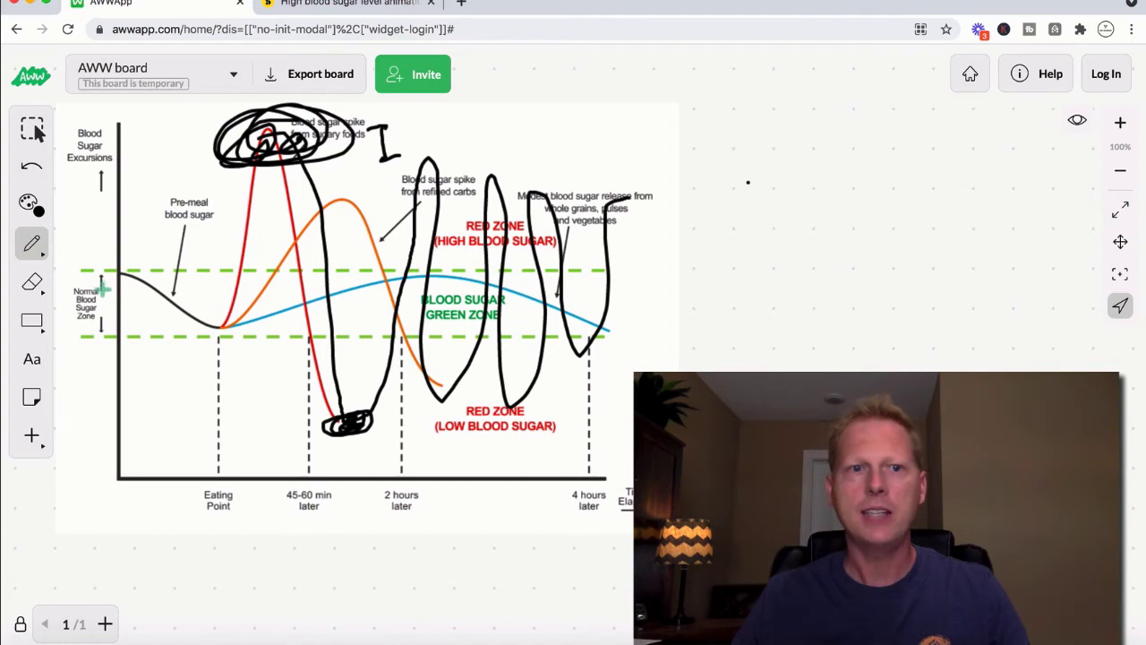
{"action": "left_click_drag", "start_coordinate": [83, 271], "coordinate": [624, 277]}
{"action": "left_click_drag", "start_coordinate": [90, 335], "coordinate": [637, 347]}
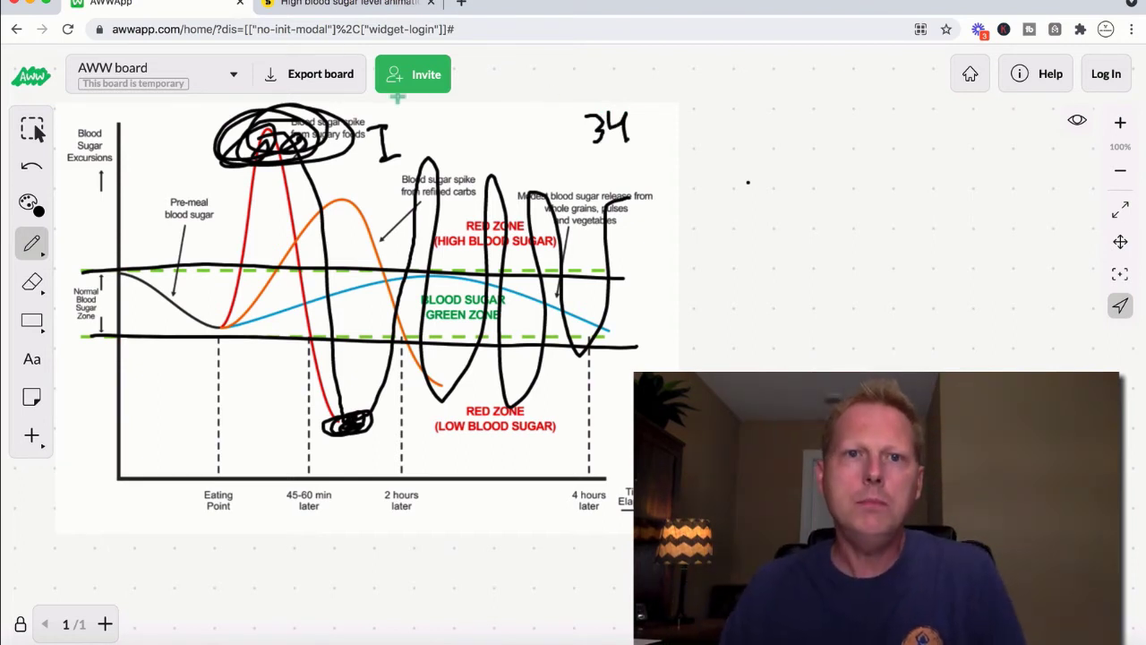
{"action": "left_click", "coordinate": [343, 4]}
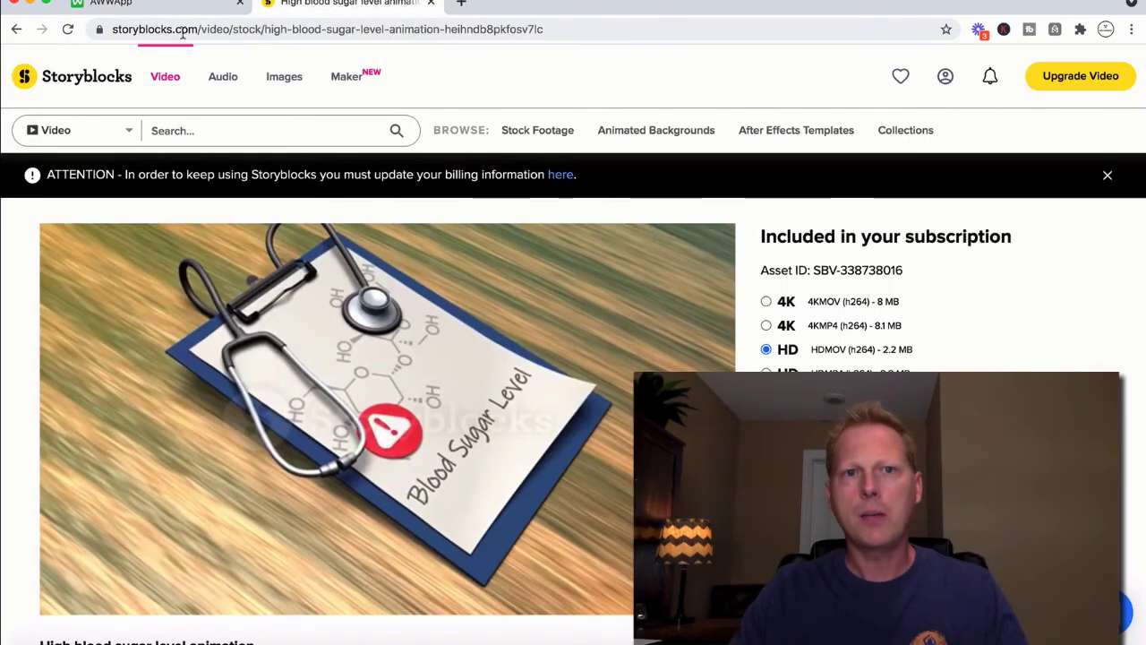
{"action": "left_click", "coordinate": [190, 30]}
{"action": "left_click", "coordinate": [259, 29]}
{"action": "left_click_drag", "start_coordinate": [264, 30], "coordinate": [112, 31]}
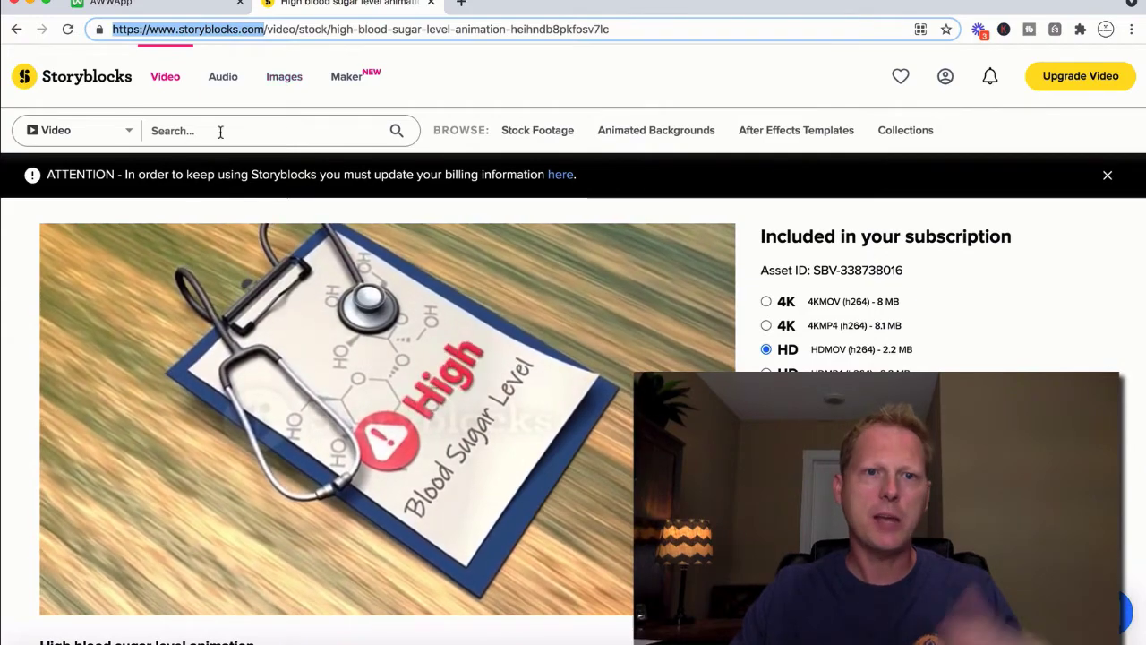
{"action": "scroll", "coordinate": [138, 537], "scroll_direction": "down", "scroll_amount": 1}
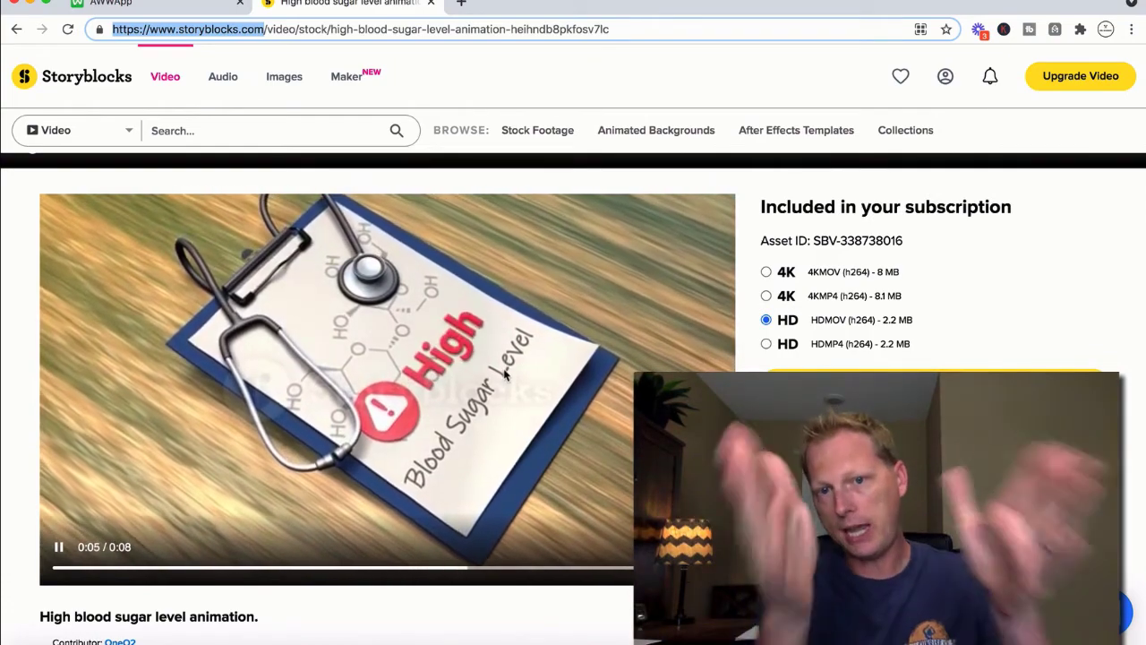
- Search Storyblocks for 'weight loss' and scroll through the 1,826 video results
{"action": "left_click", "coordinate": [186, 125]}
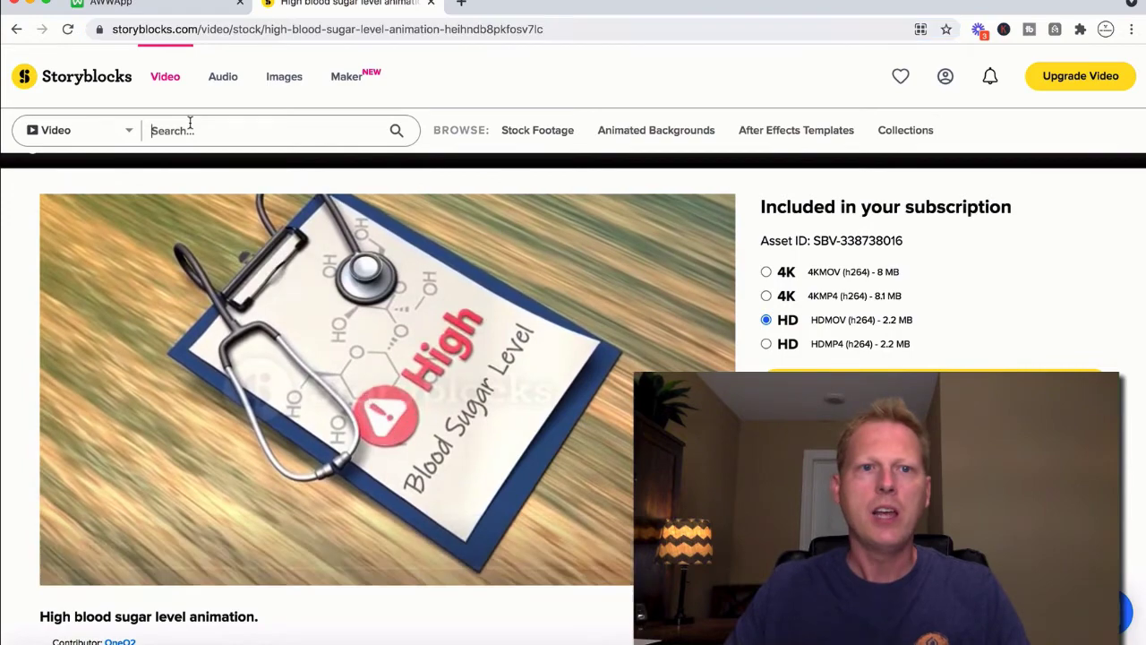
{"action": "type", "text": "weight loss"}
{"action": "key", "text": "Return"}
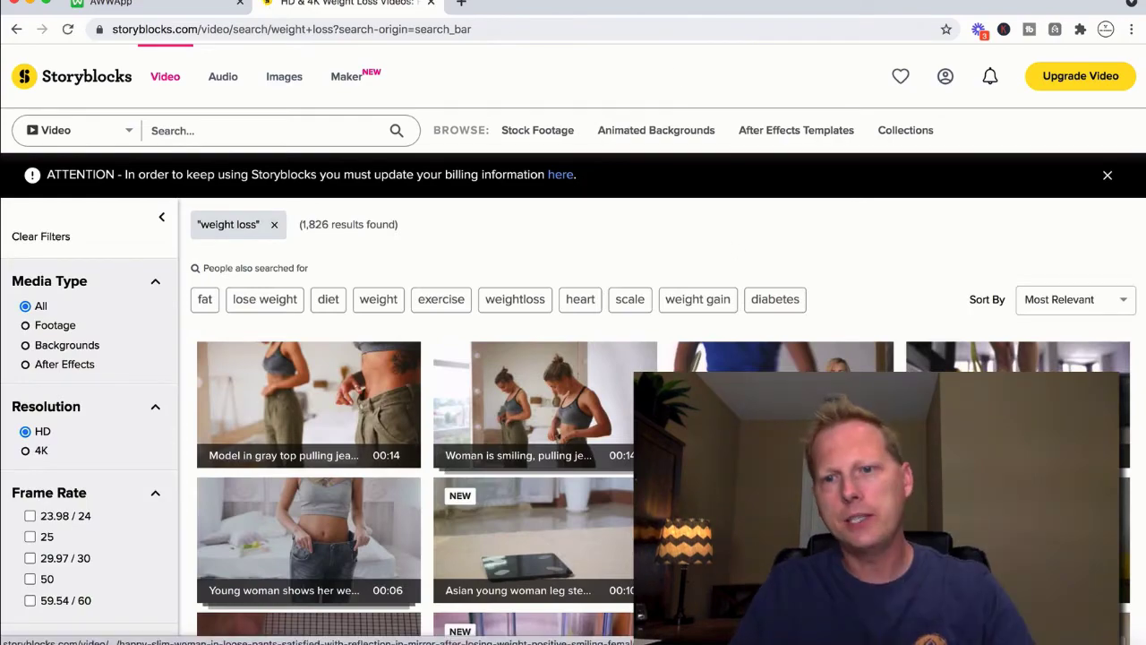
{"action": "scroll", "coordinate": [781, 259], "scroll_direction": "down", "scroll_amount": 3}
{"action": "scroll", "coordinate": [781, 260], "scroll_direction": "down", "scroll_amount": 5}
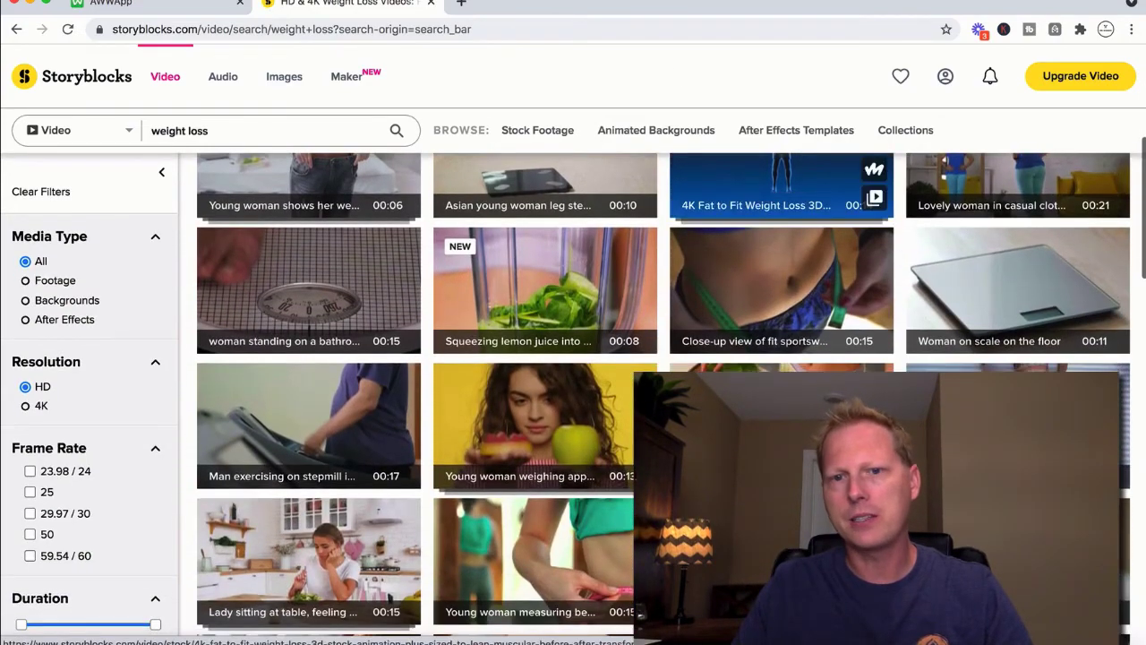
{"action": "scroll", "coordinate": [780, 304], "scroll_direction": "up", "scroll_amount": 3}
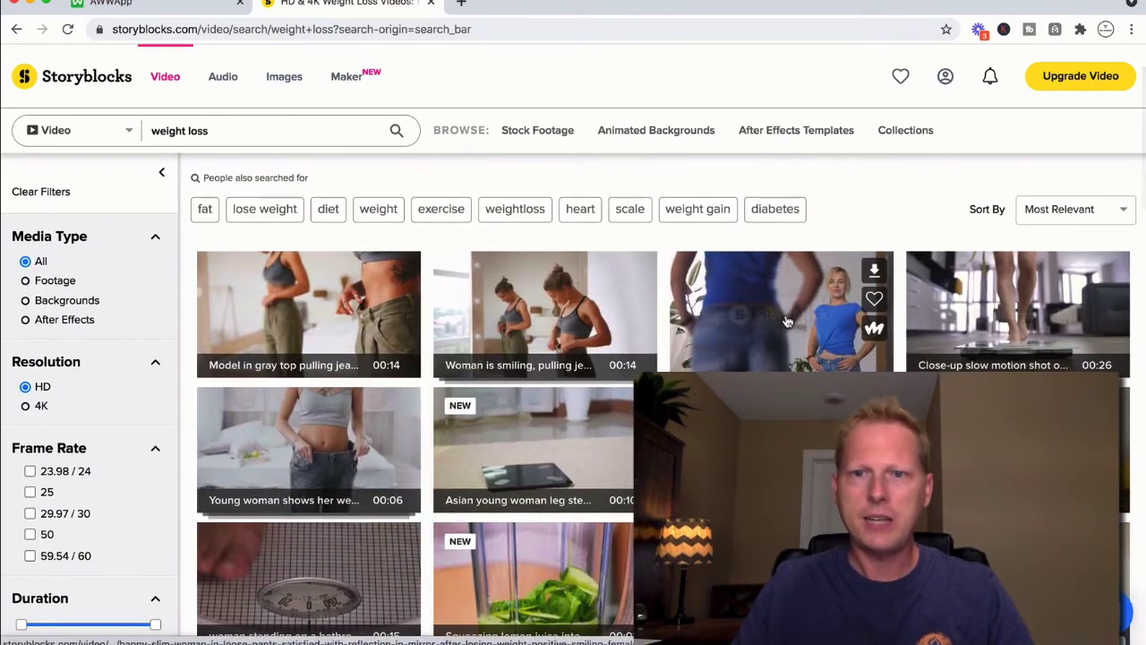